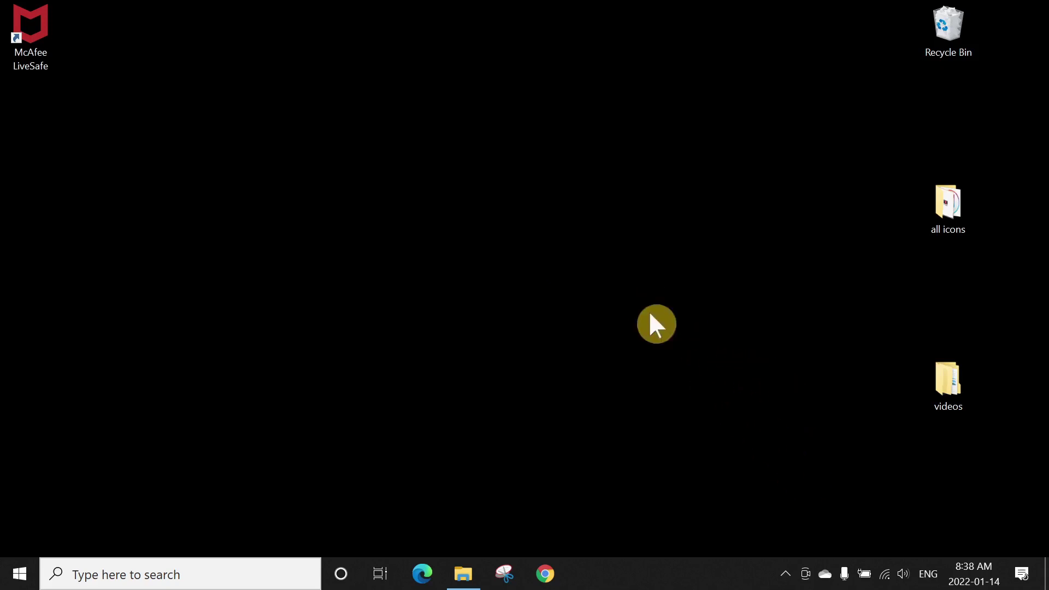
Step: Try connecting to My VPN from the taskbar network list, which fails with an L2TP error
click(884, 575)
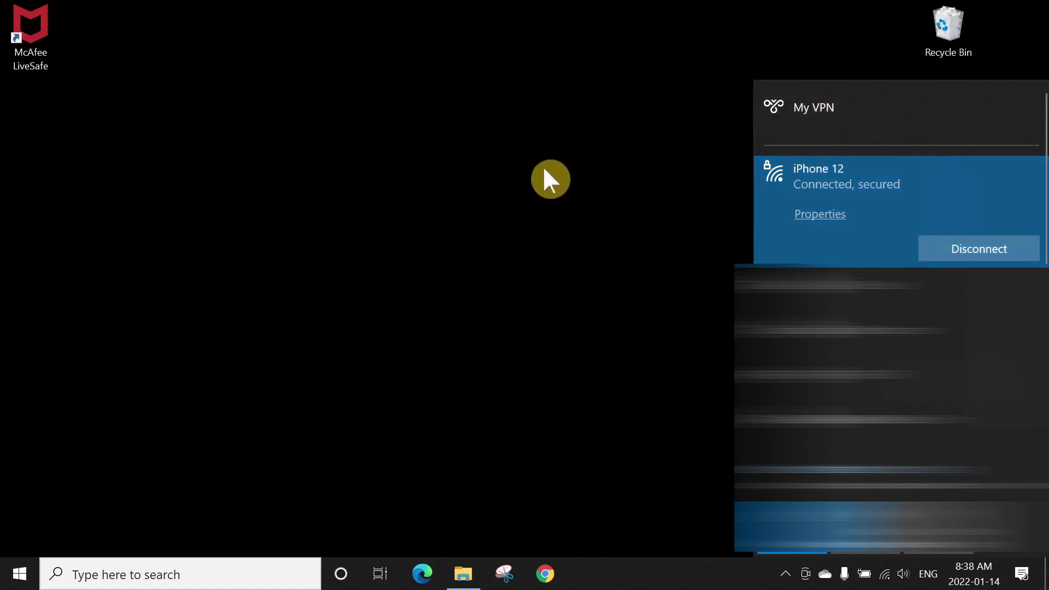
click(882, 125)
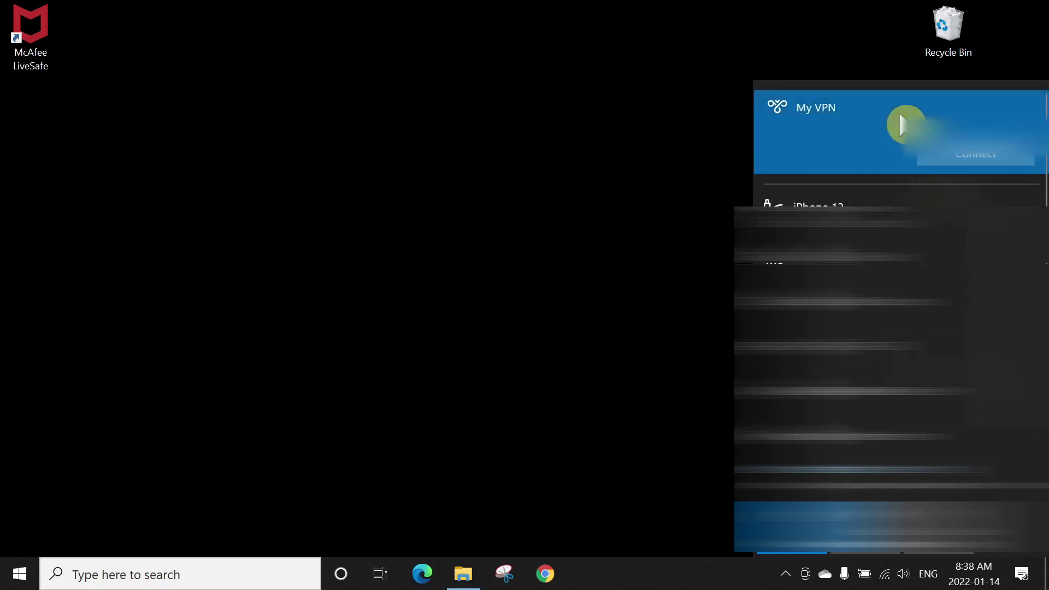
click(959, 157)
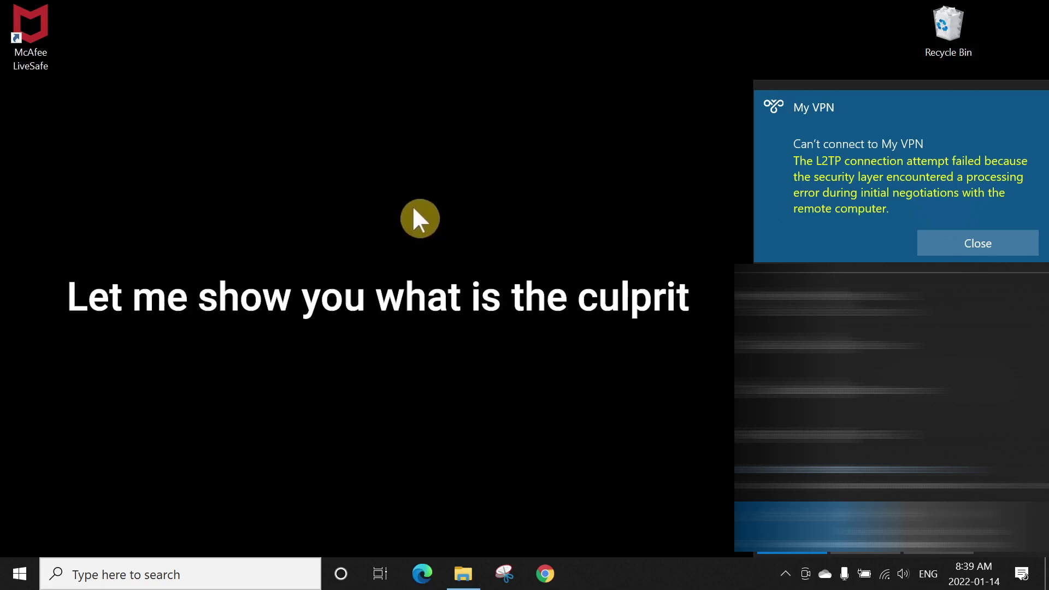
Step: Clear the L2TP error flyout by refreshing the desktop three times
right_click(407, 192)
click(433, 241)
right_click(430, 201)
click(458, 249)
right_click(340, 165)
click(385, 215)
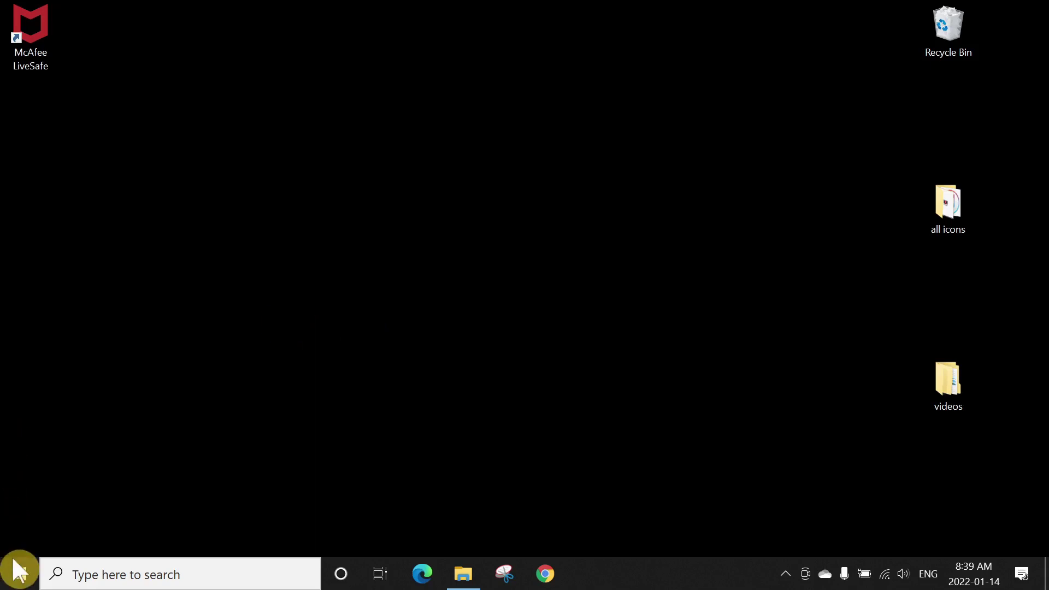
Step: Go to Settings > Update & Security and scroll down the Windows Update page
click(20, 577)
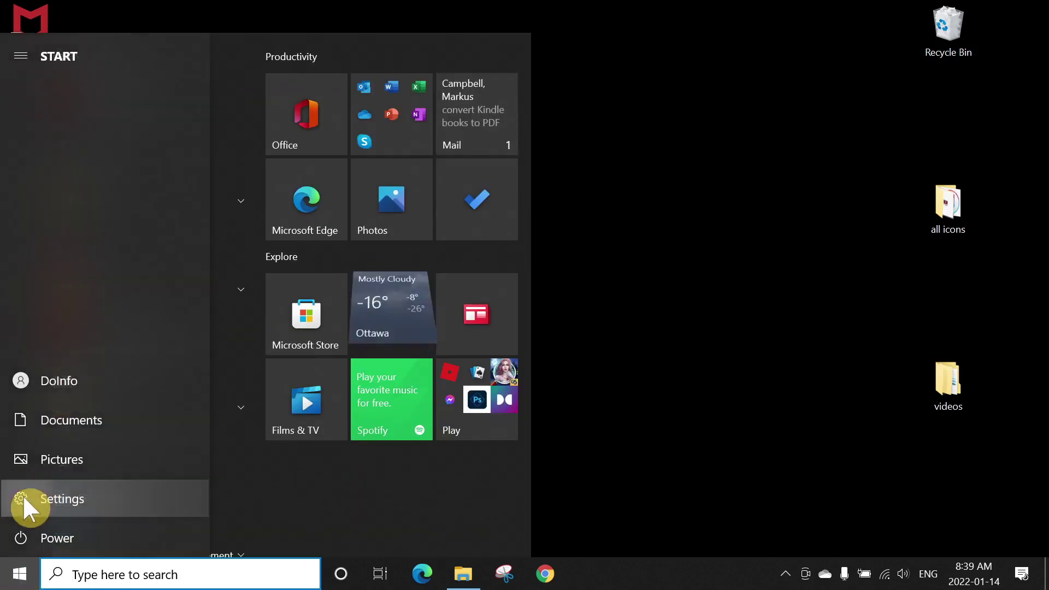
click(22, 497)
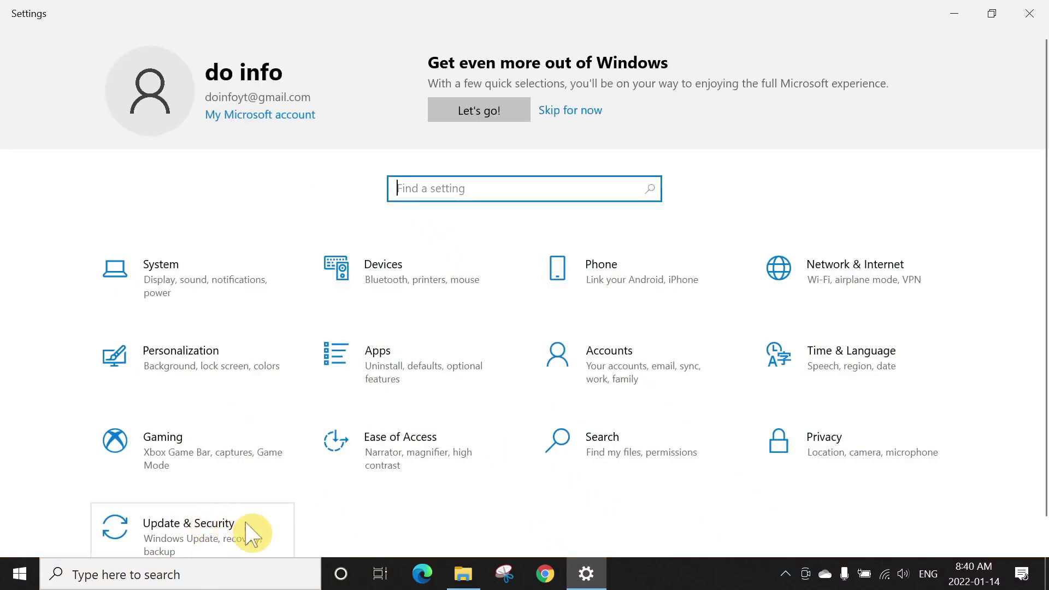
click(229, 542)
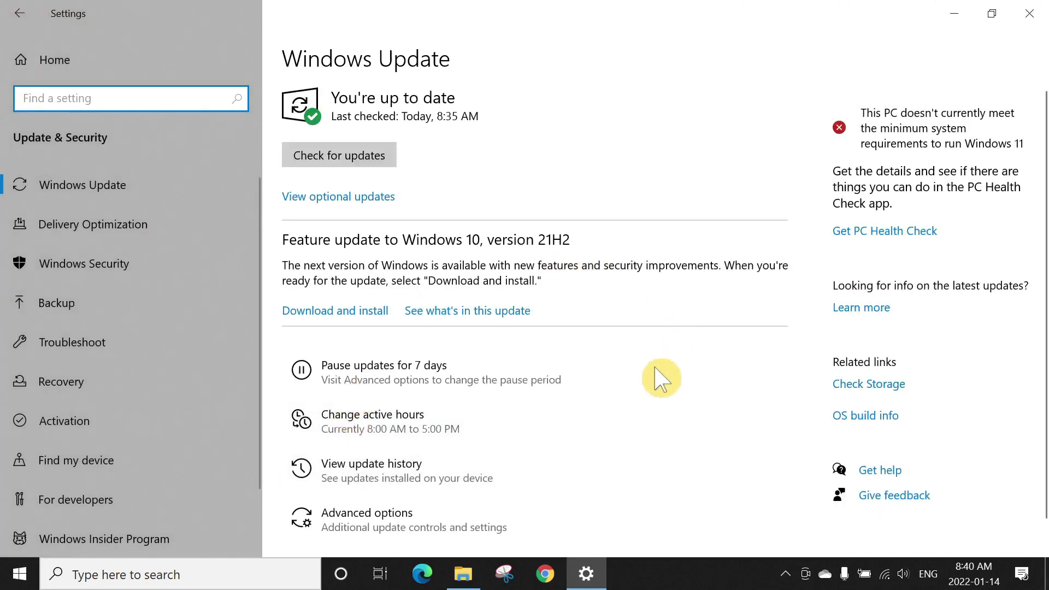
scroll(656, 375, down, 1)
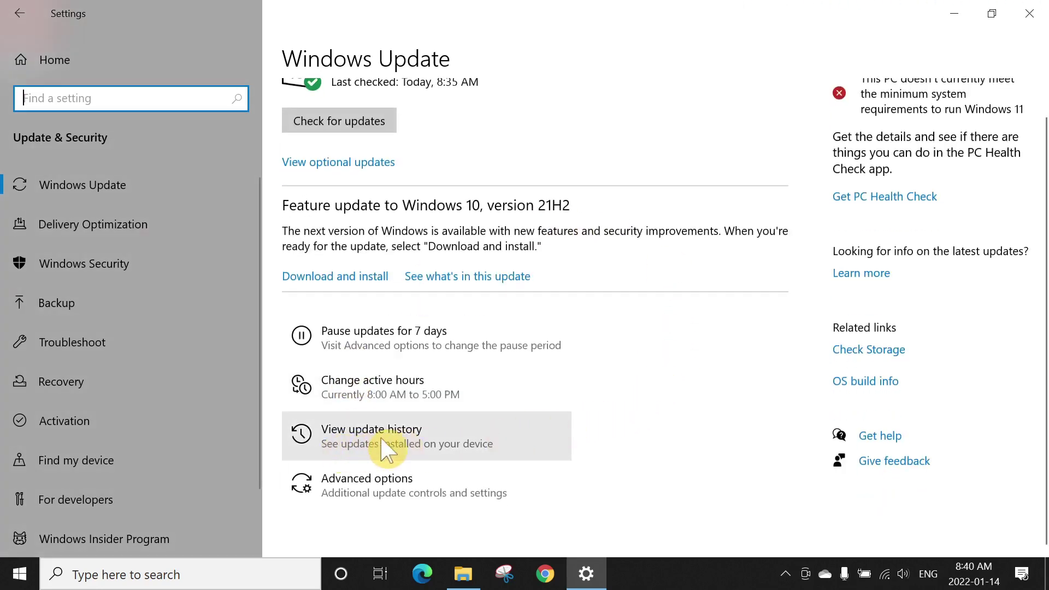
Step: Open the update history, then the Uninstall updates list that includes KB5009543
click(379, 437)
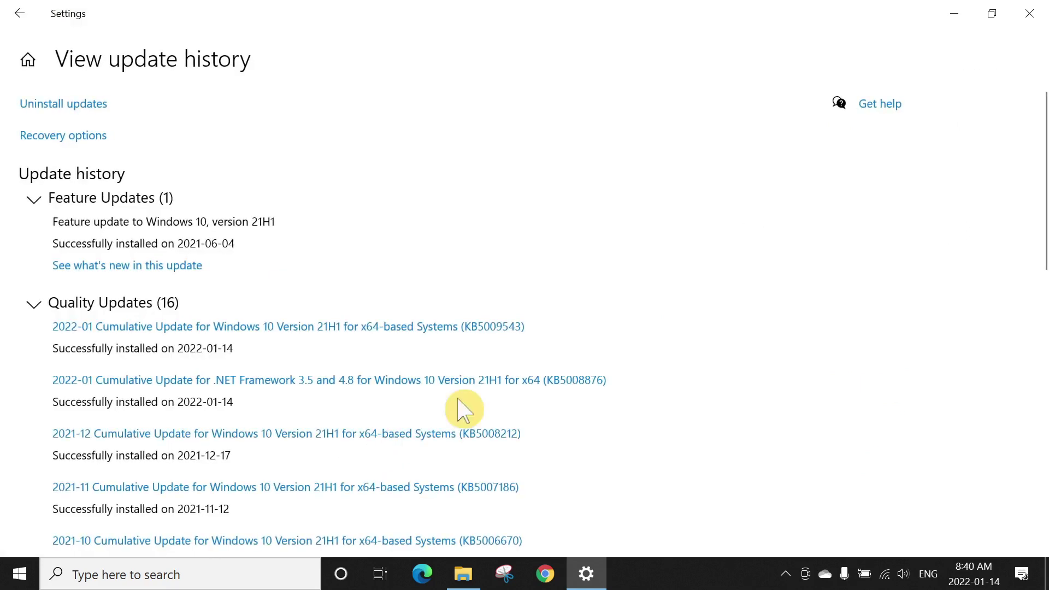
click(40, 105)
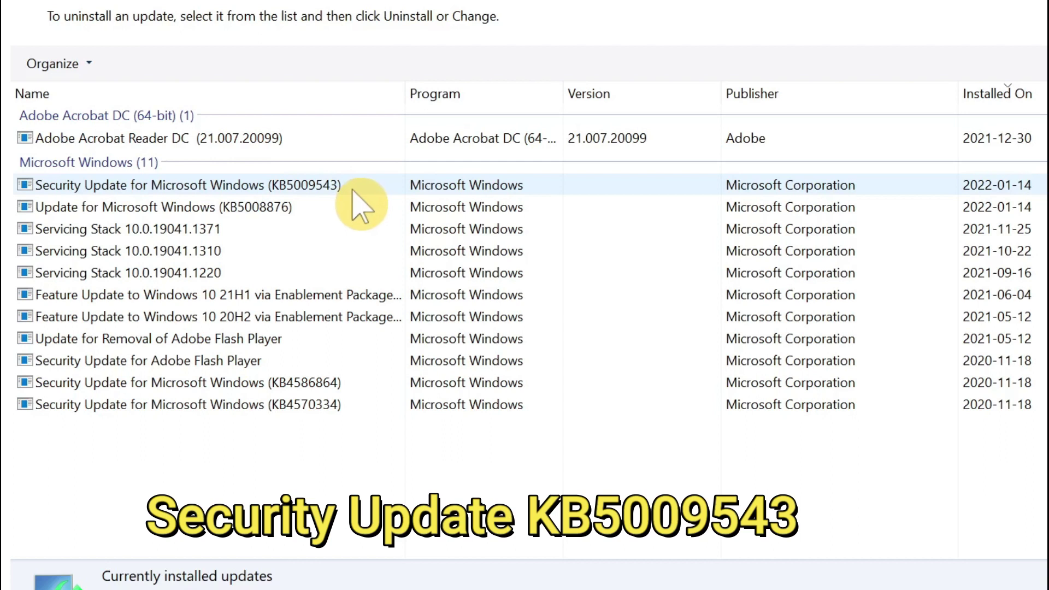
Step: Select the Security Update for Microsoft Windows (KB5009543) row
click(354, 188)
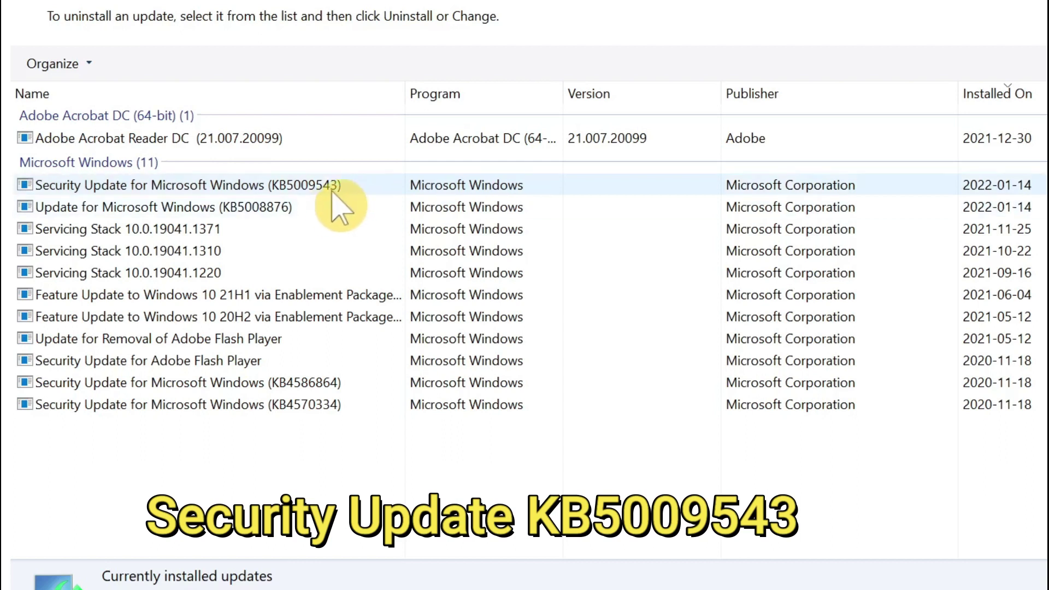
click(366, 185)
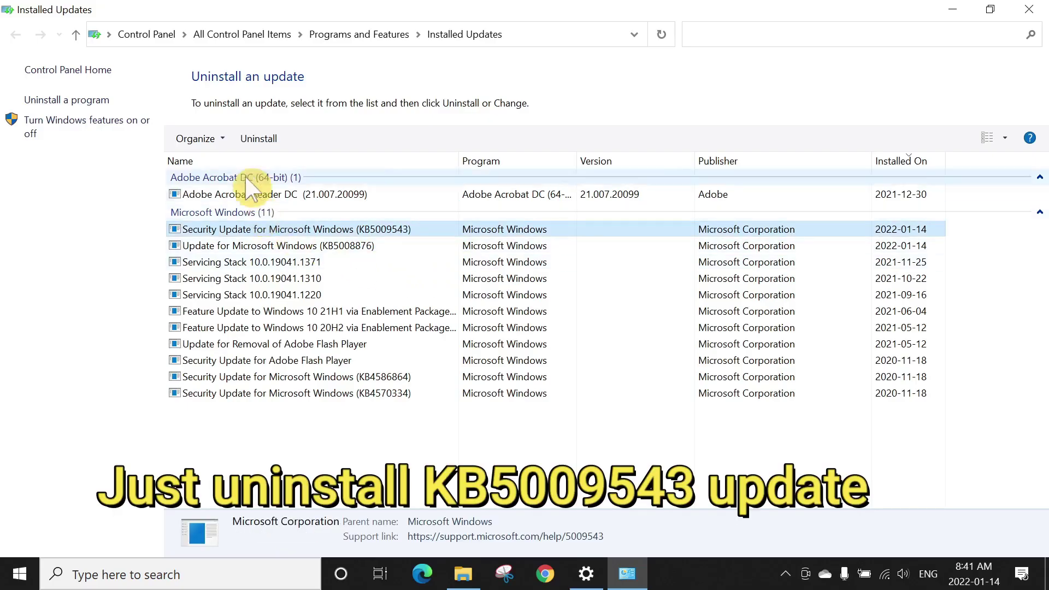
Step: Uninstall KB5009543 and confirm the removal with Yes
click(250, 132)
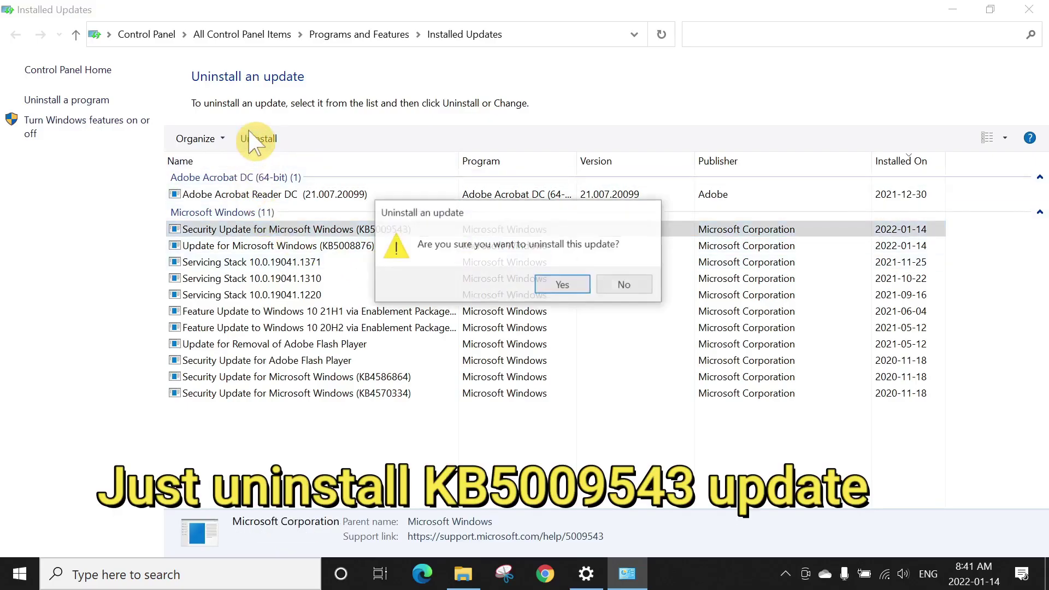
click(545, 282)
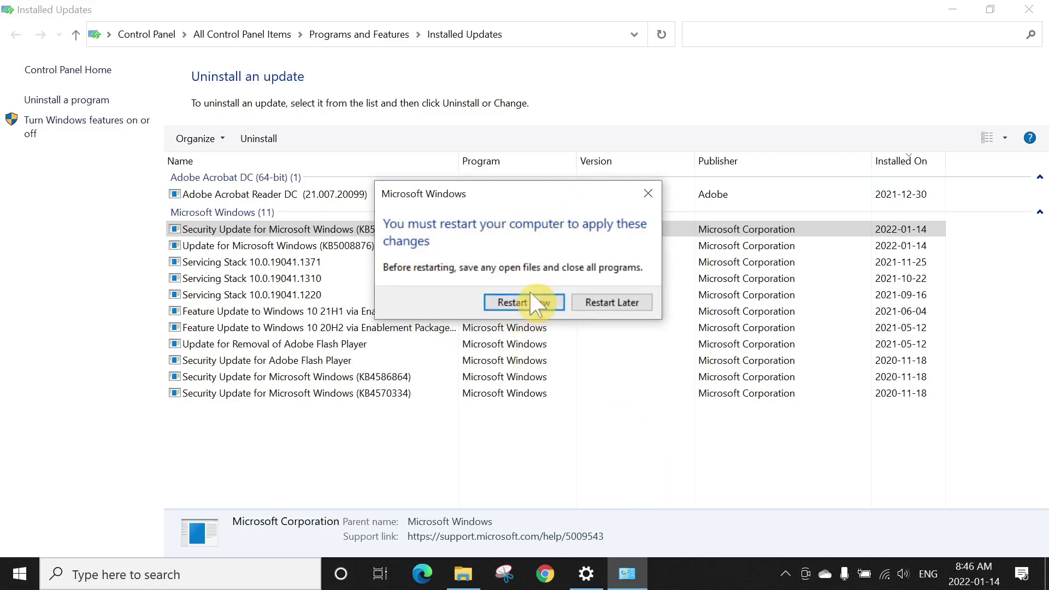
Step: Restart the computer to finish removing KB5009543, then refresh the desktop
click(542, 301)
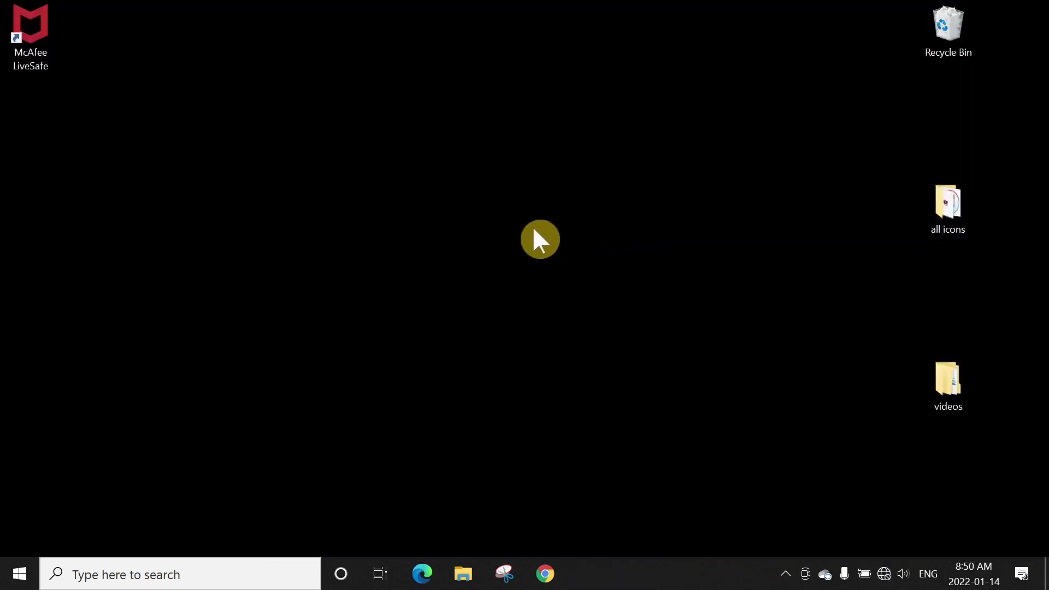
right_click(501, 201)
click(536, 250)
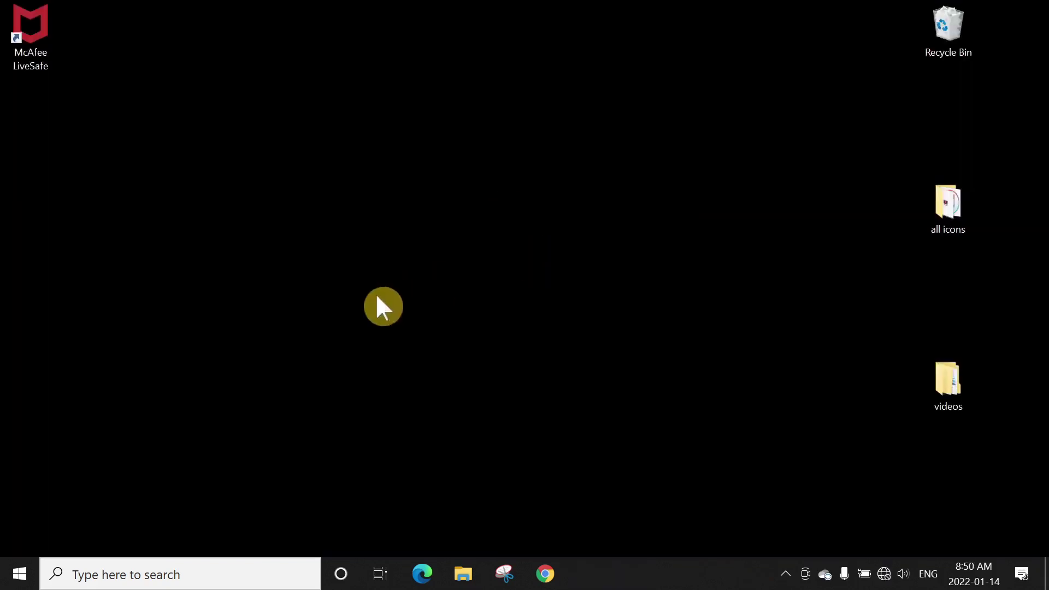
Step: Return to Update & Security's Installed Updates list to confirm KB5009543 is gone
click(25, 578)
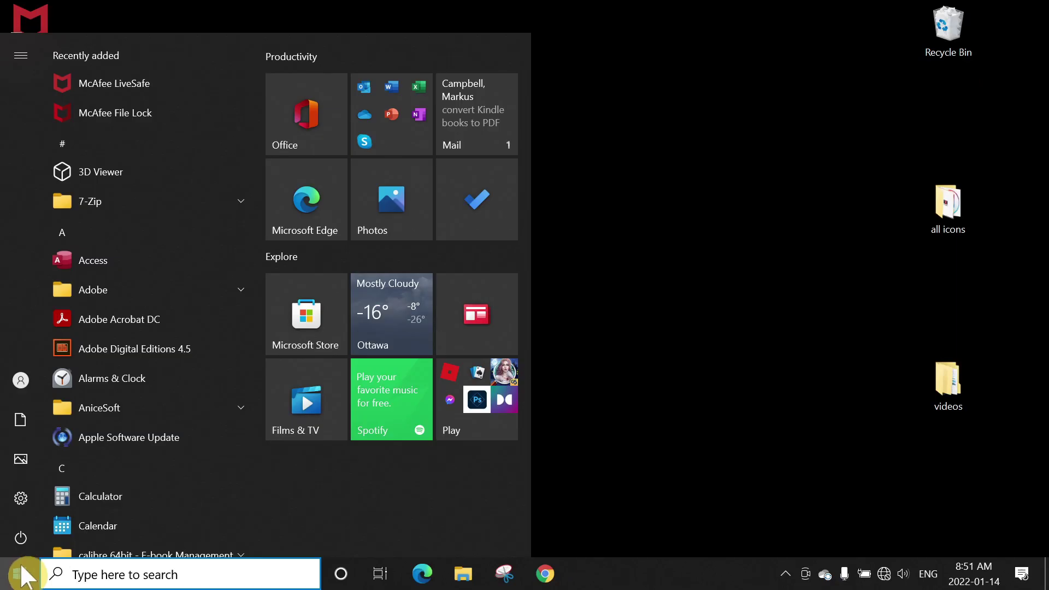
click(17, 495)
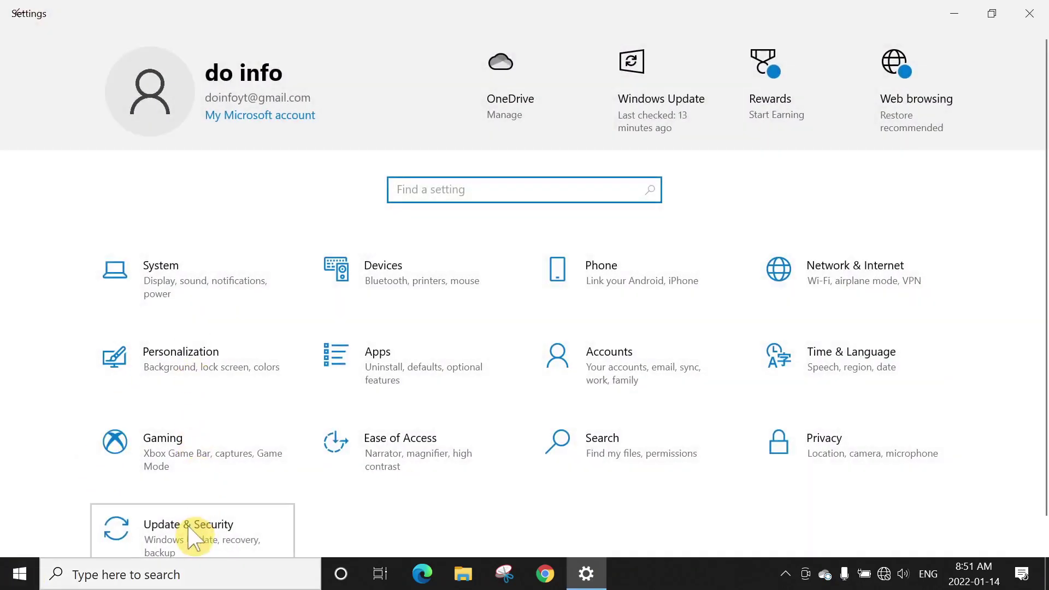
click(196, 536)
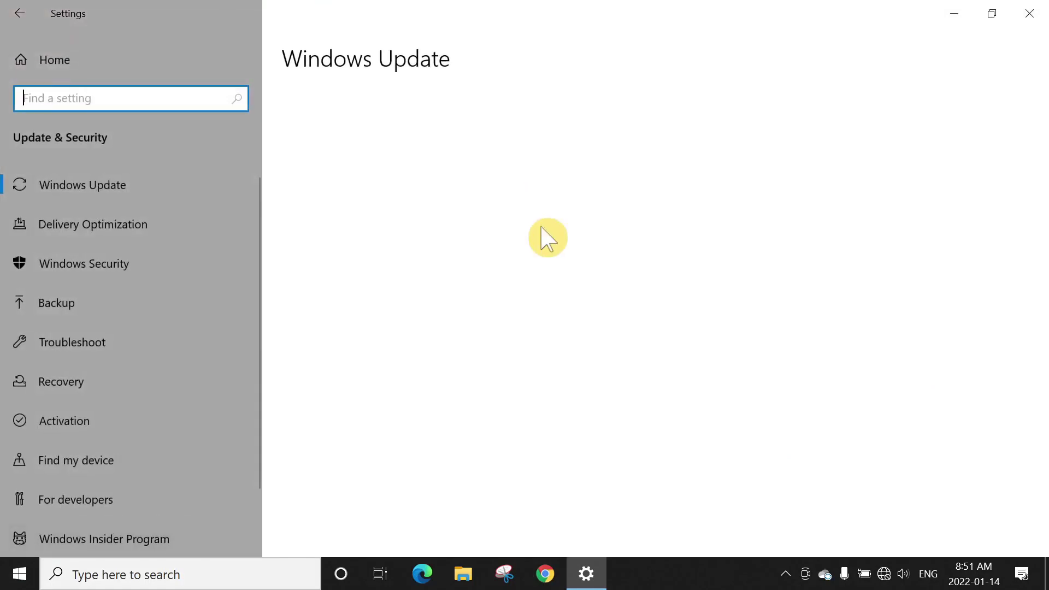
scroll(569, 352, down, 1)
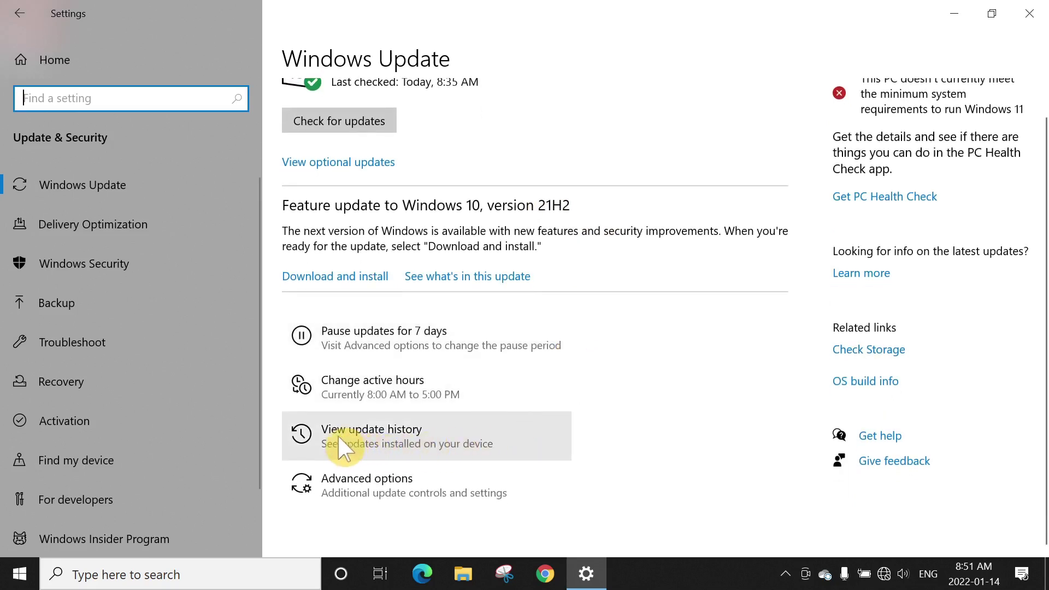
click(337, 436)
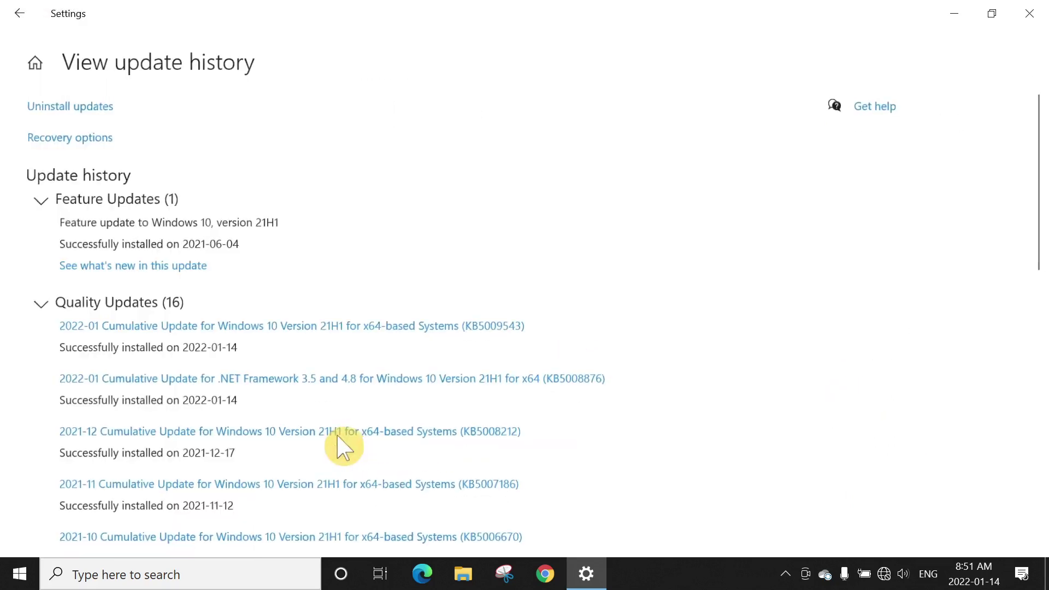
click(85, 105)
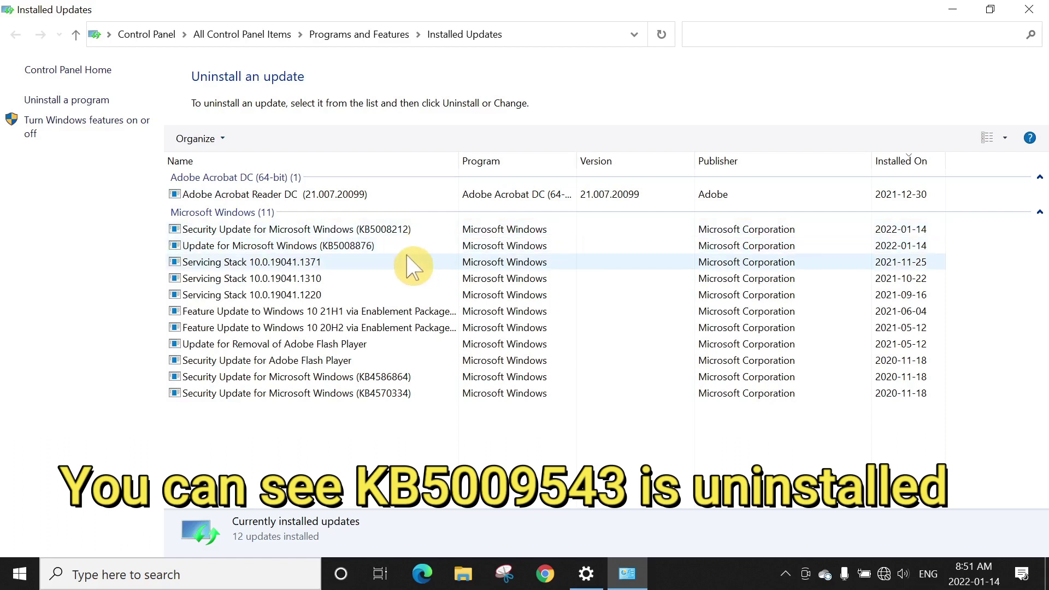
Step: Close Installed Updates and Settings, join the iPhone 12 Wi-Fi, and expand My VPN
click(1027, 15)
click(1034, 11)
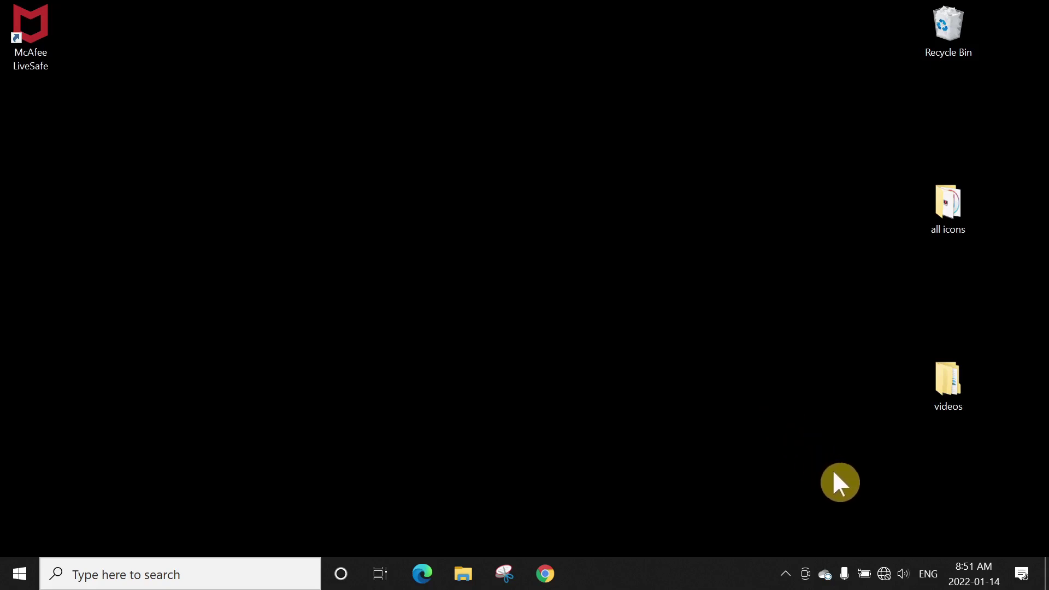
click(885, 573)
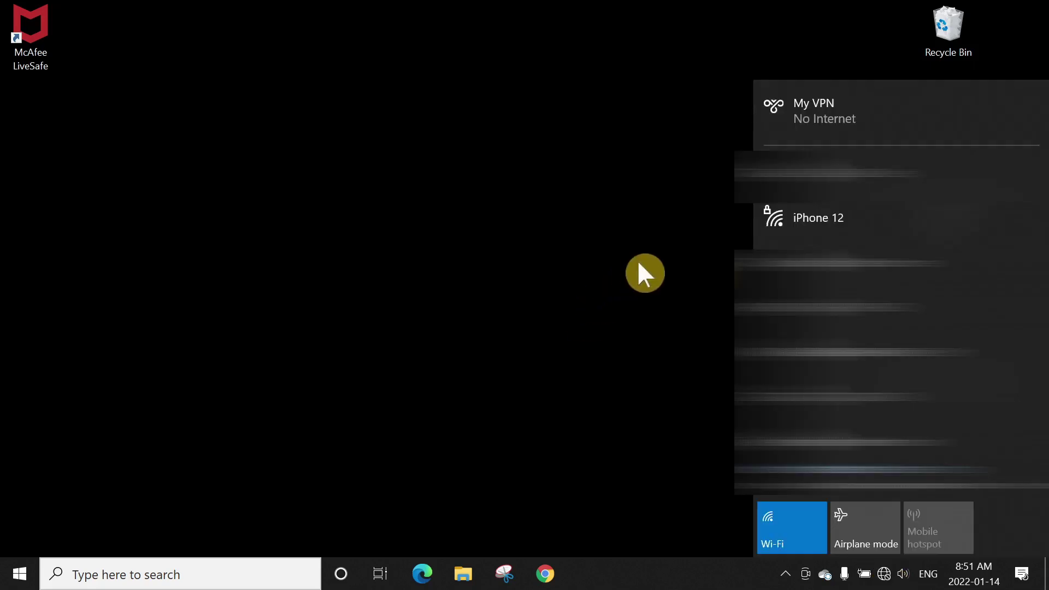
click(865, 224)
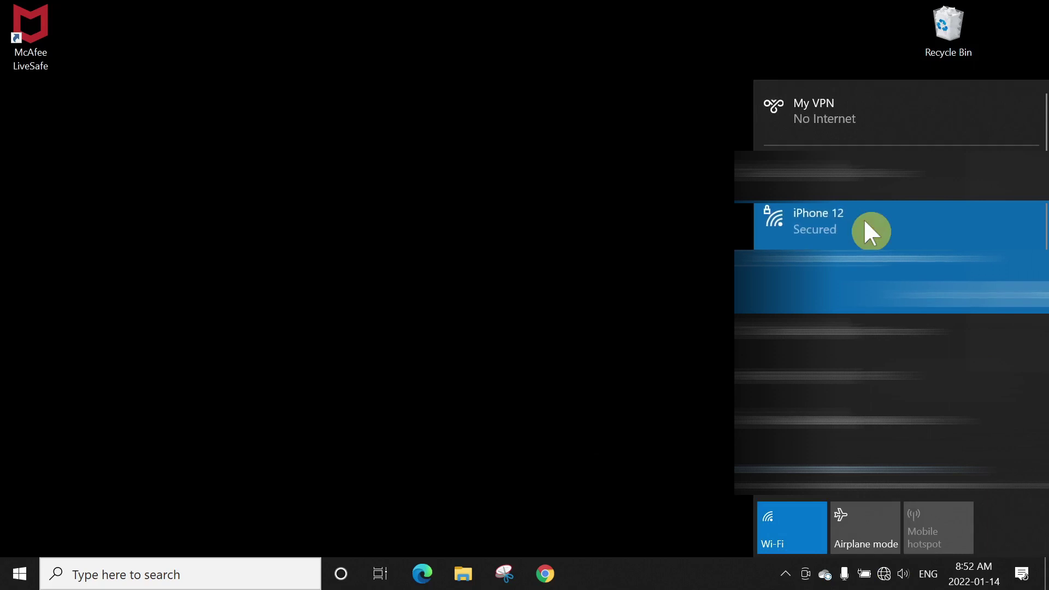
click(950, 298)
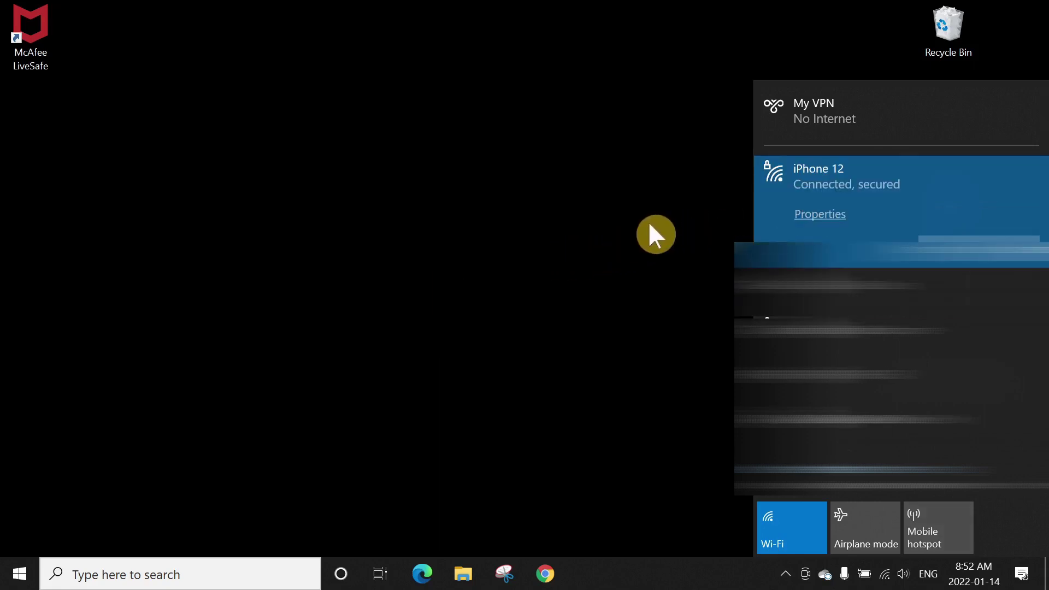
click(941, 109)
Step: Connect My VPN successfully, then refresh the desktop to close the network list
click(951, 151)
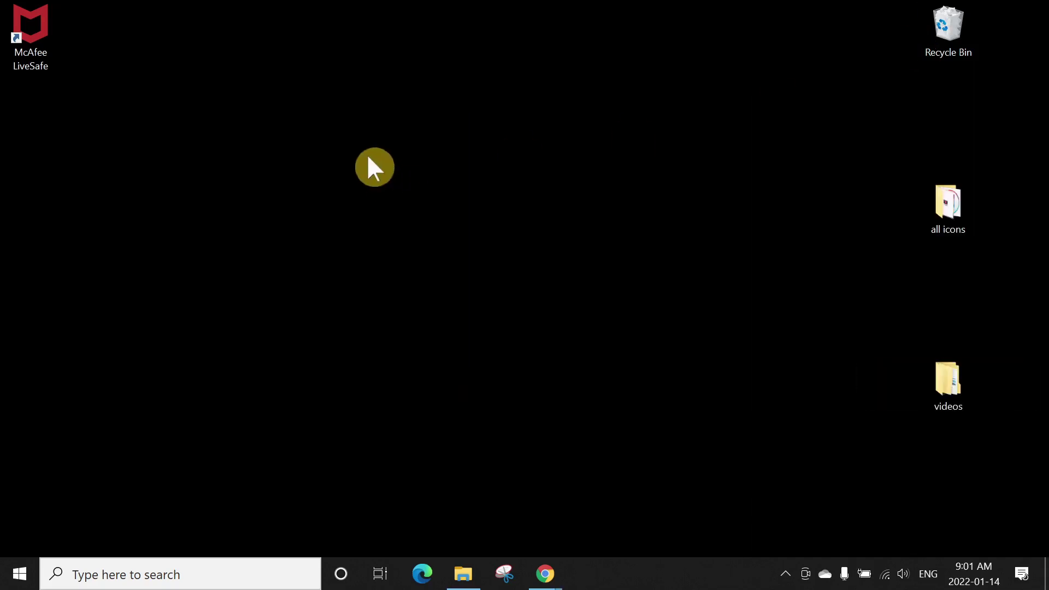
right_click(365, 155)
click(404, 206)
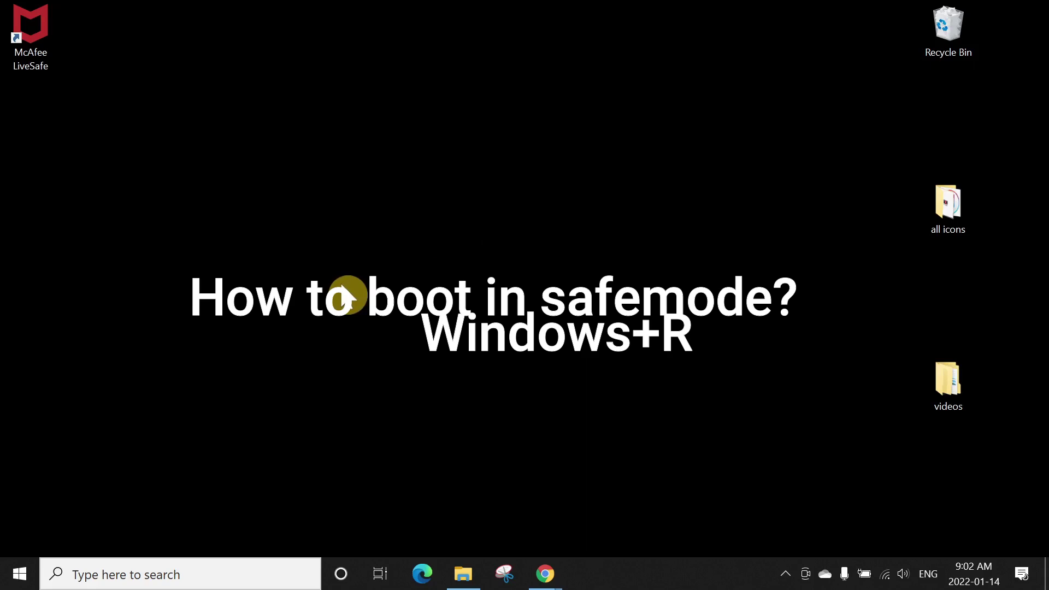
Step: Run msconfig from the Windows+R Run box to open System Configuration
key(super+r)
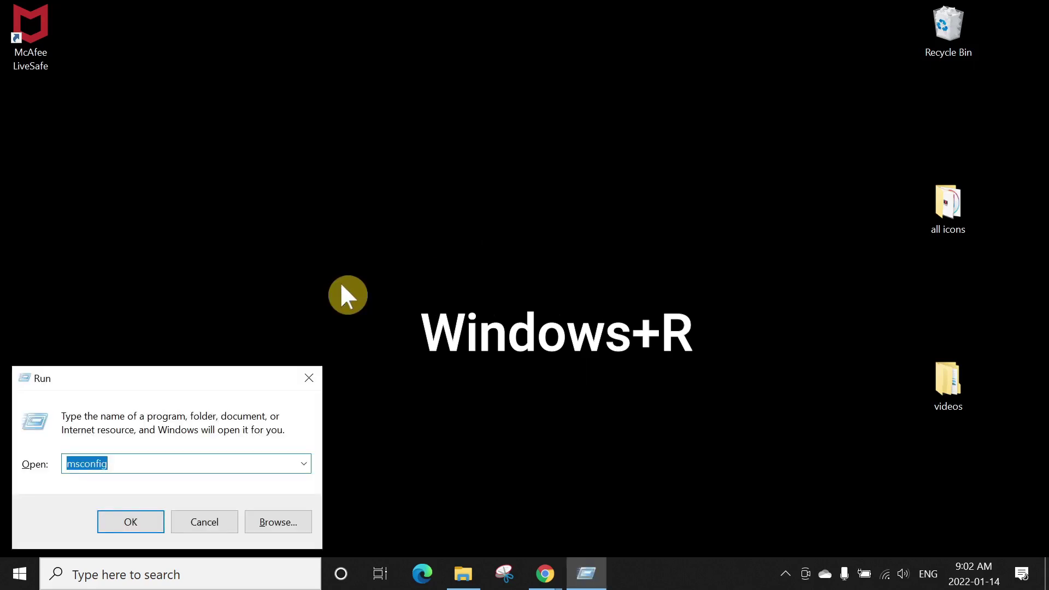
key(BackSpace)
text(m)
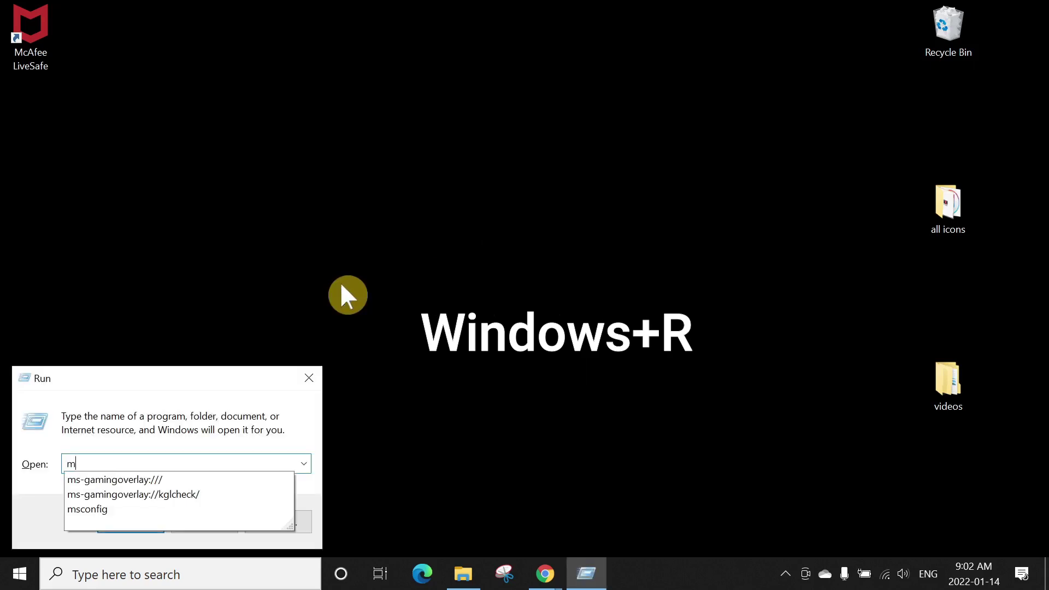
text(scon)
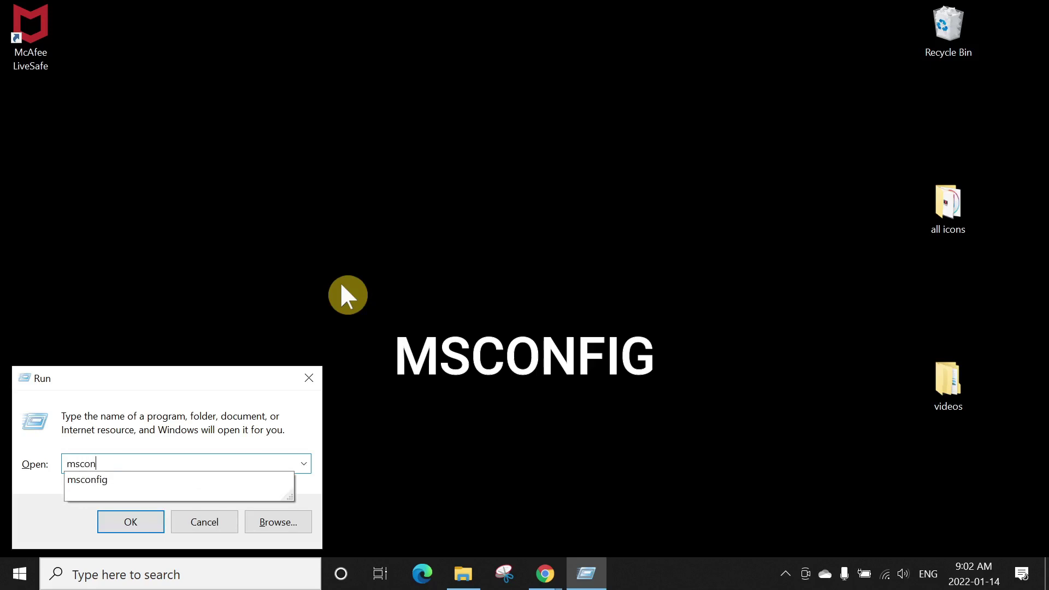
text(fig)
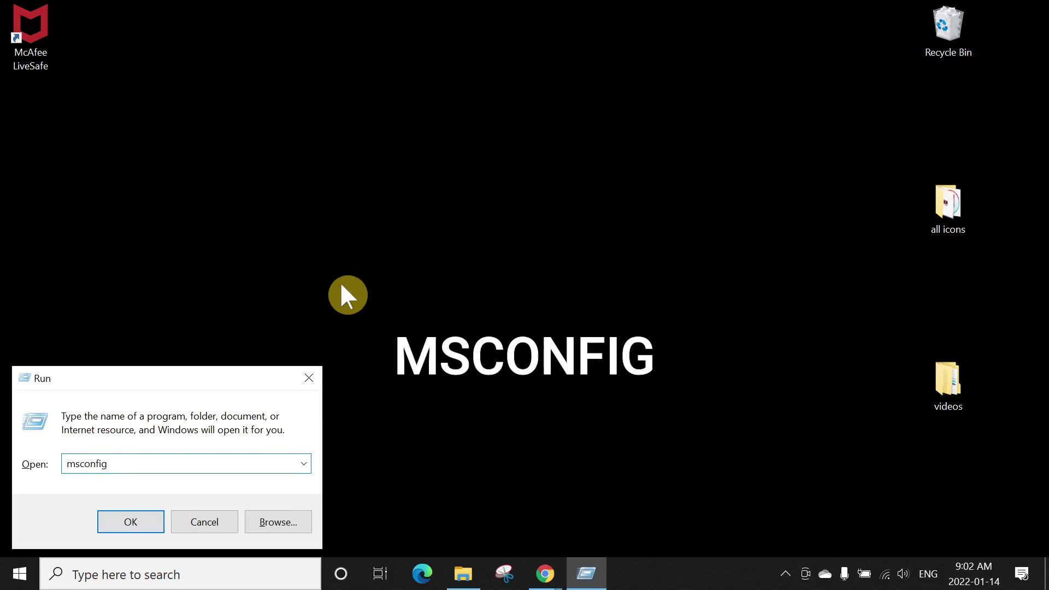
key(Return)
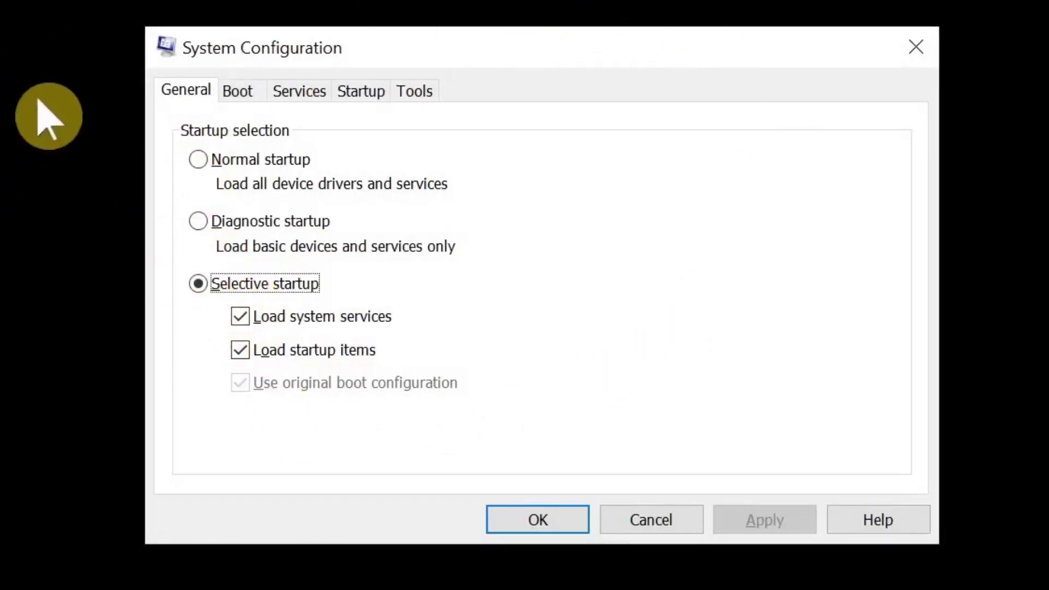
Step: On System Configuration's Boot tab, enable Safe boot (Minimal), then clear the Safe boot checkbox again
click(242, 92)
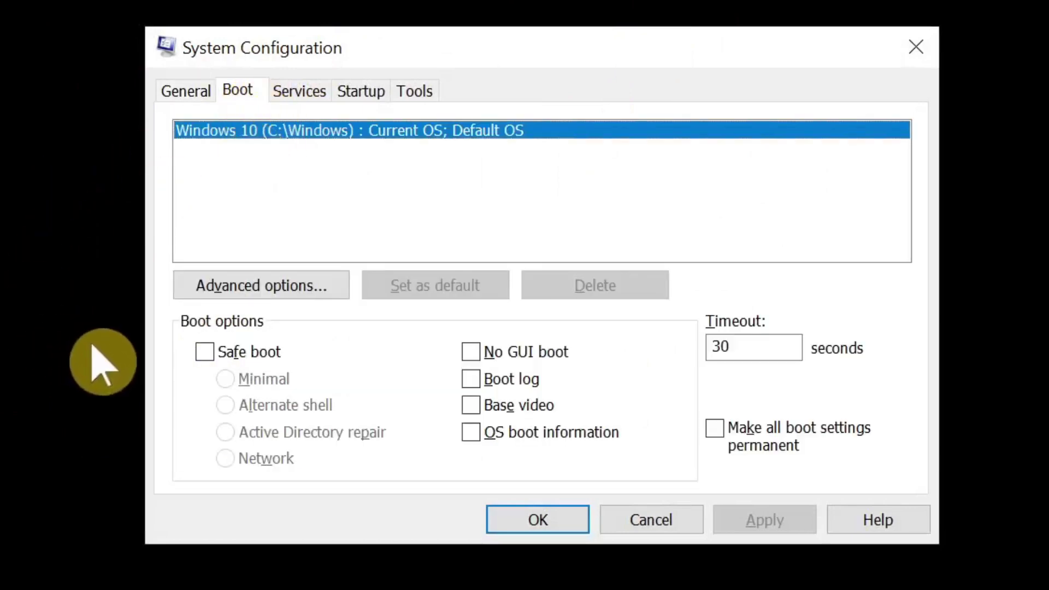
click(205, 353)
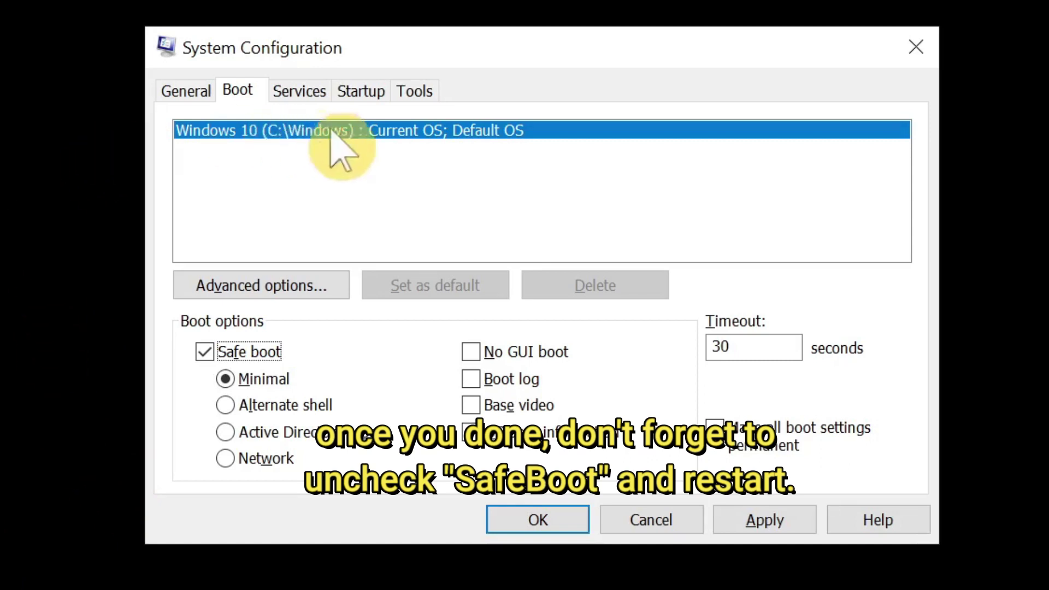
click(204, 352)
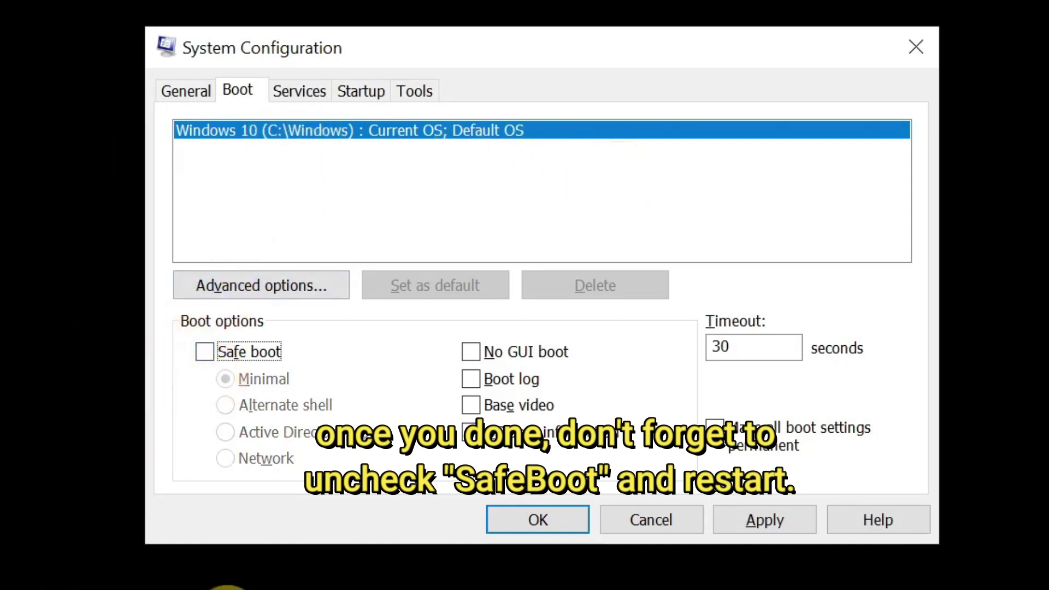